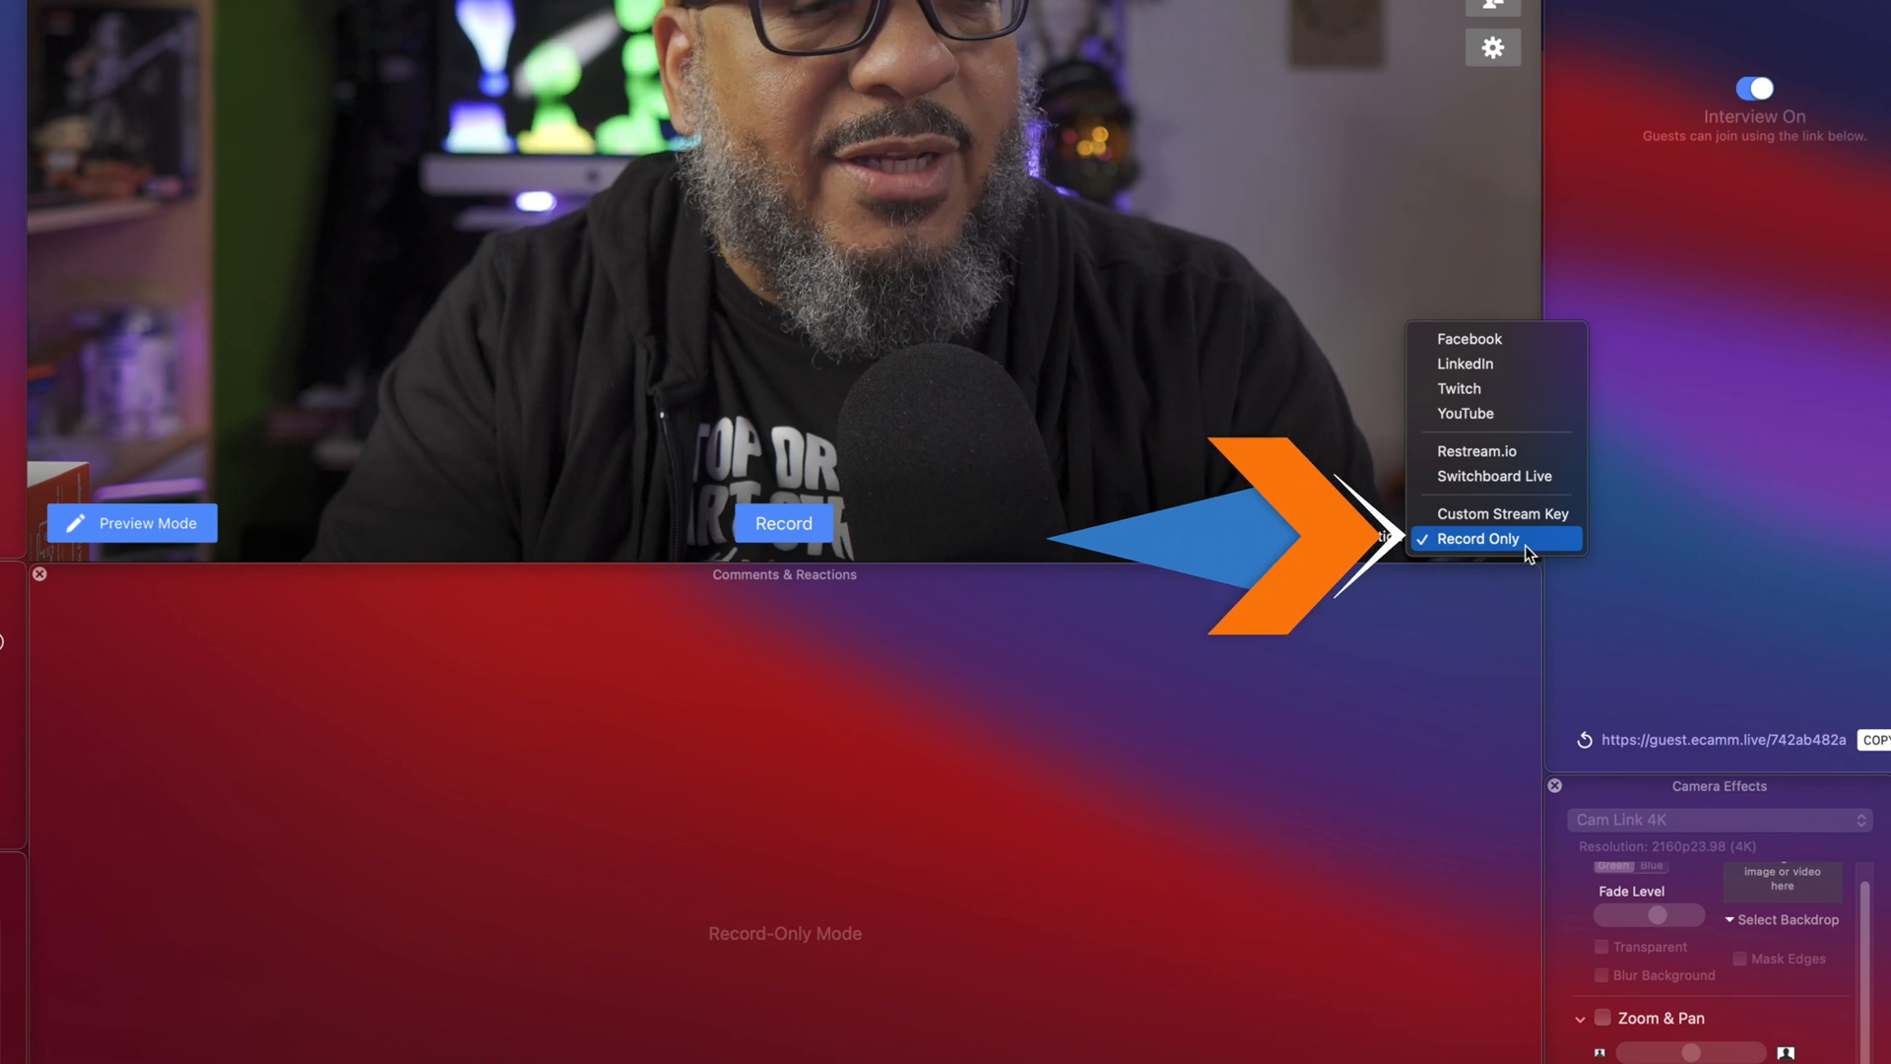
Step: Choose Record Only as the output destination
click(1526, 546)
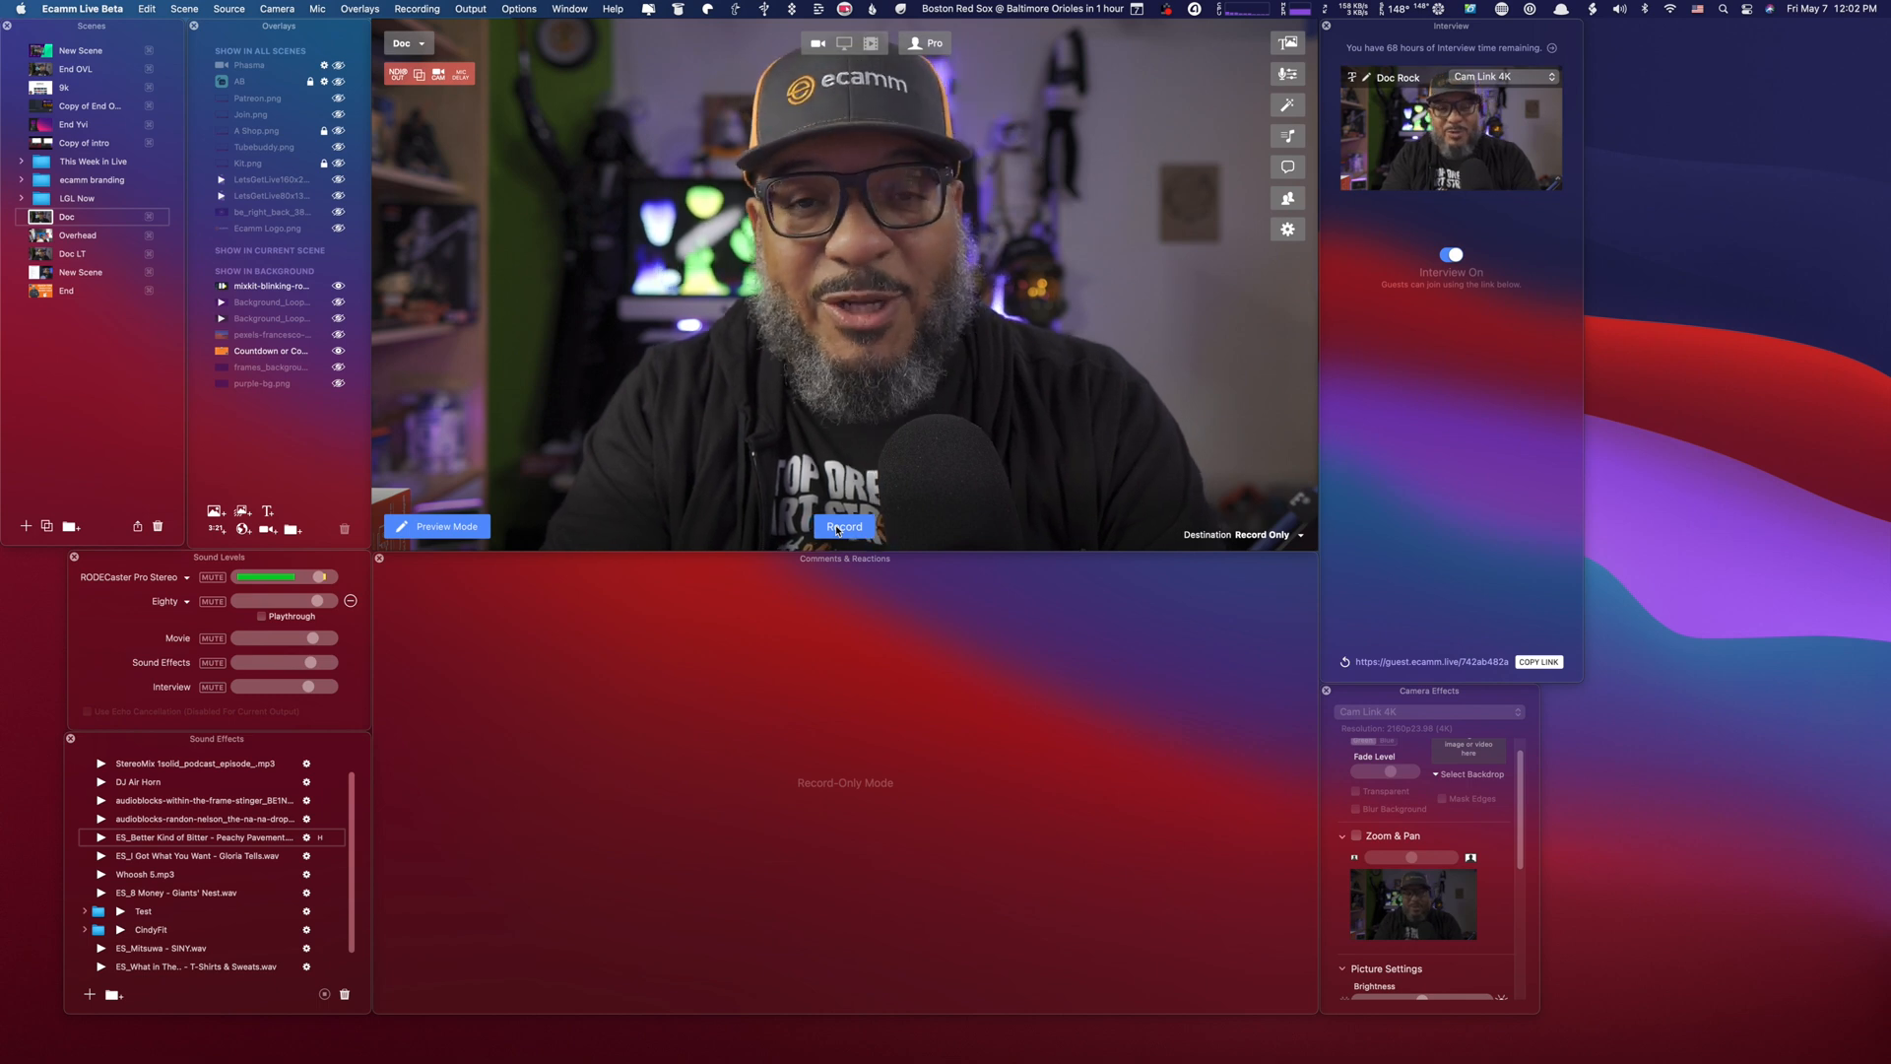
Step: Start recording the show, then pause it at two seconds
click(842, 529)
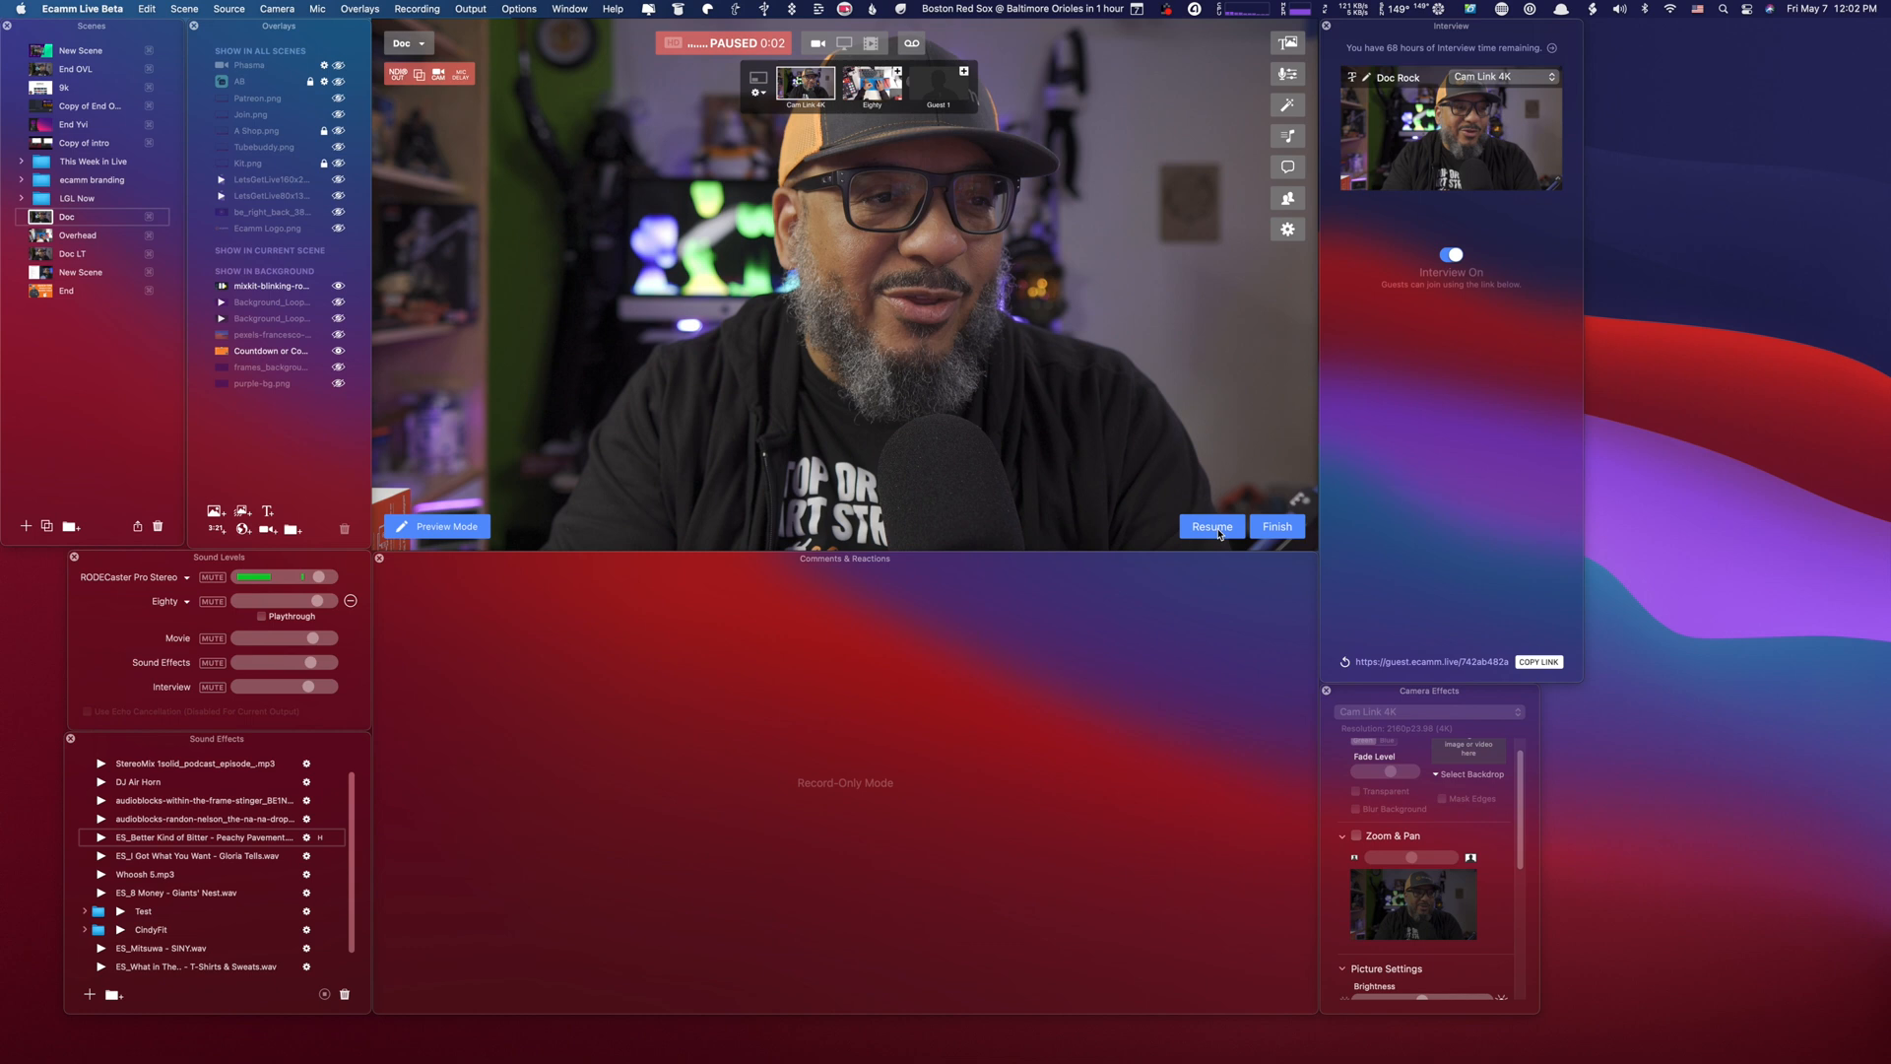
click(1219, 529)
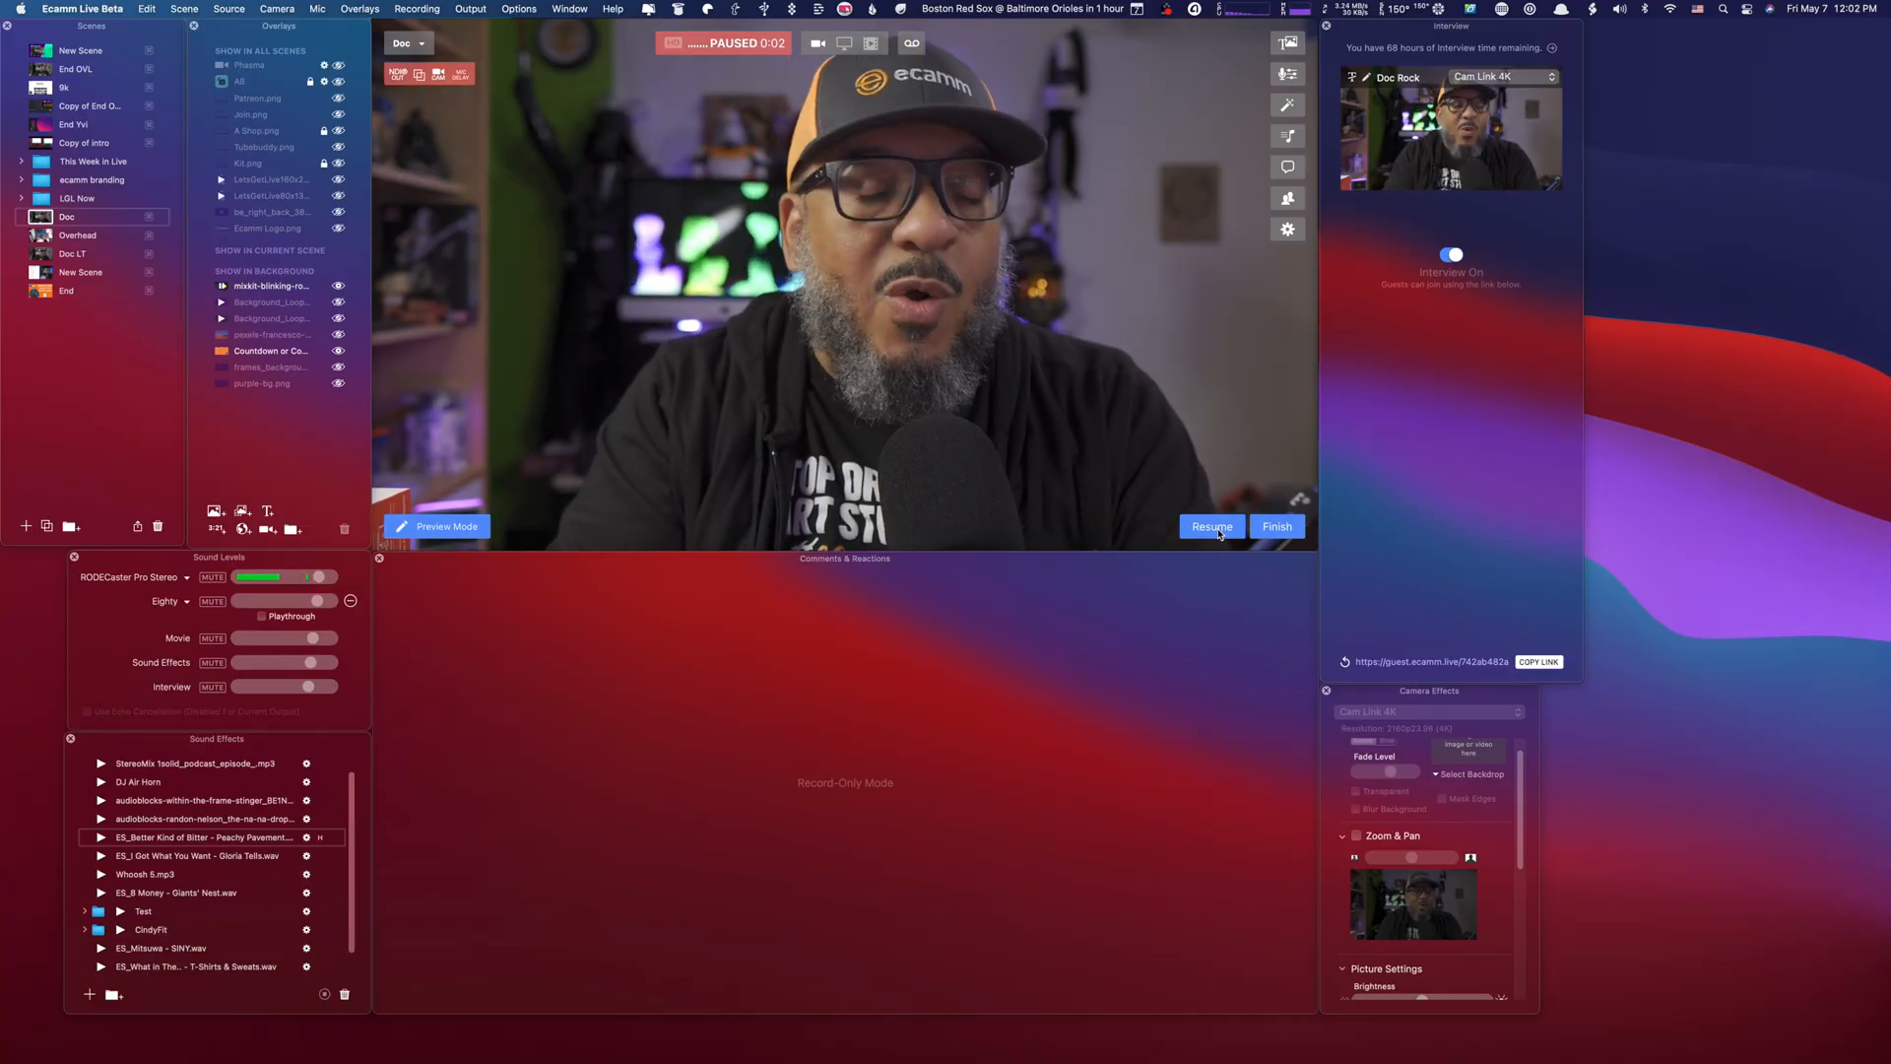
Step: Finish the recording and confirm End Recording so it is saved
click(1276, 527)
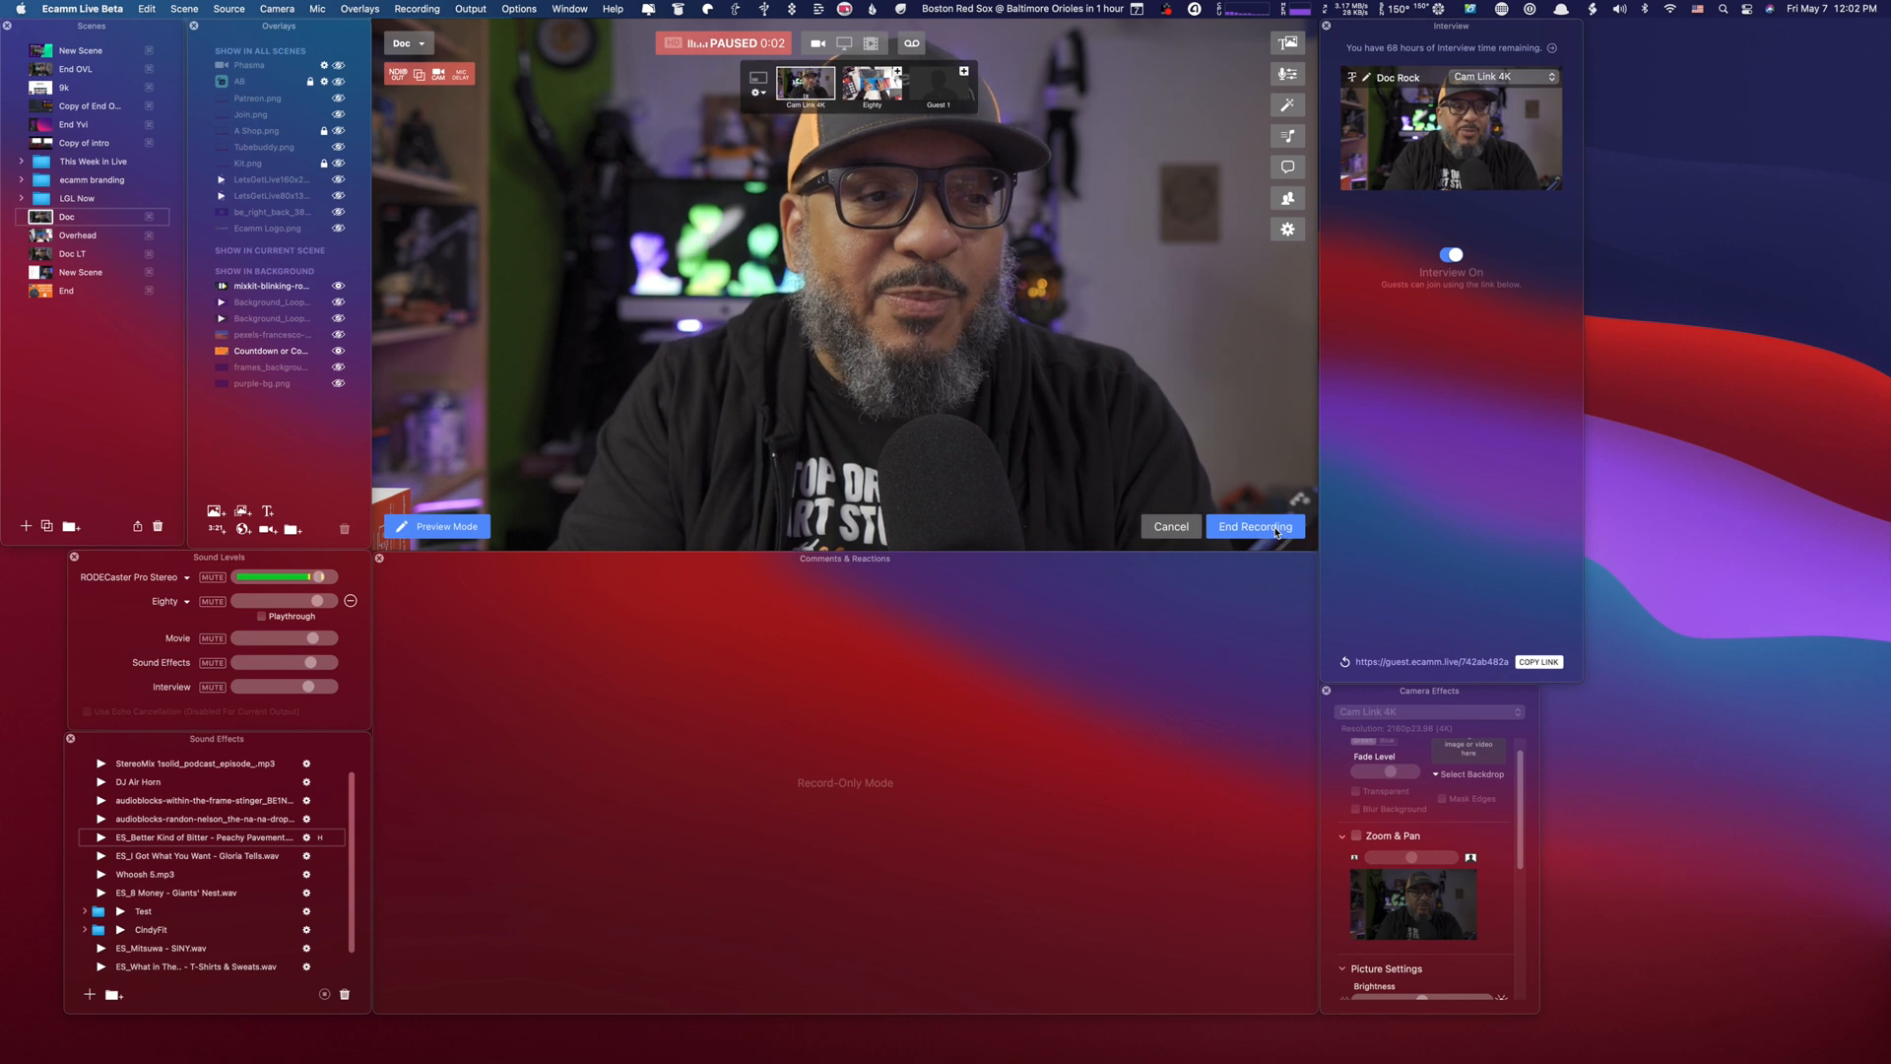
click(1256, 527)
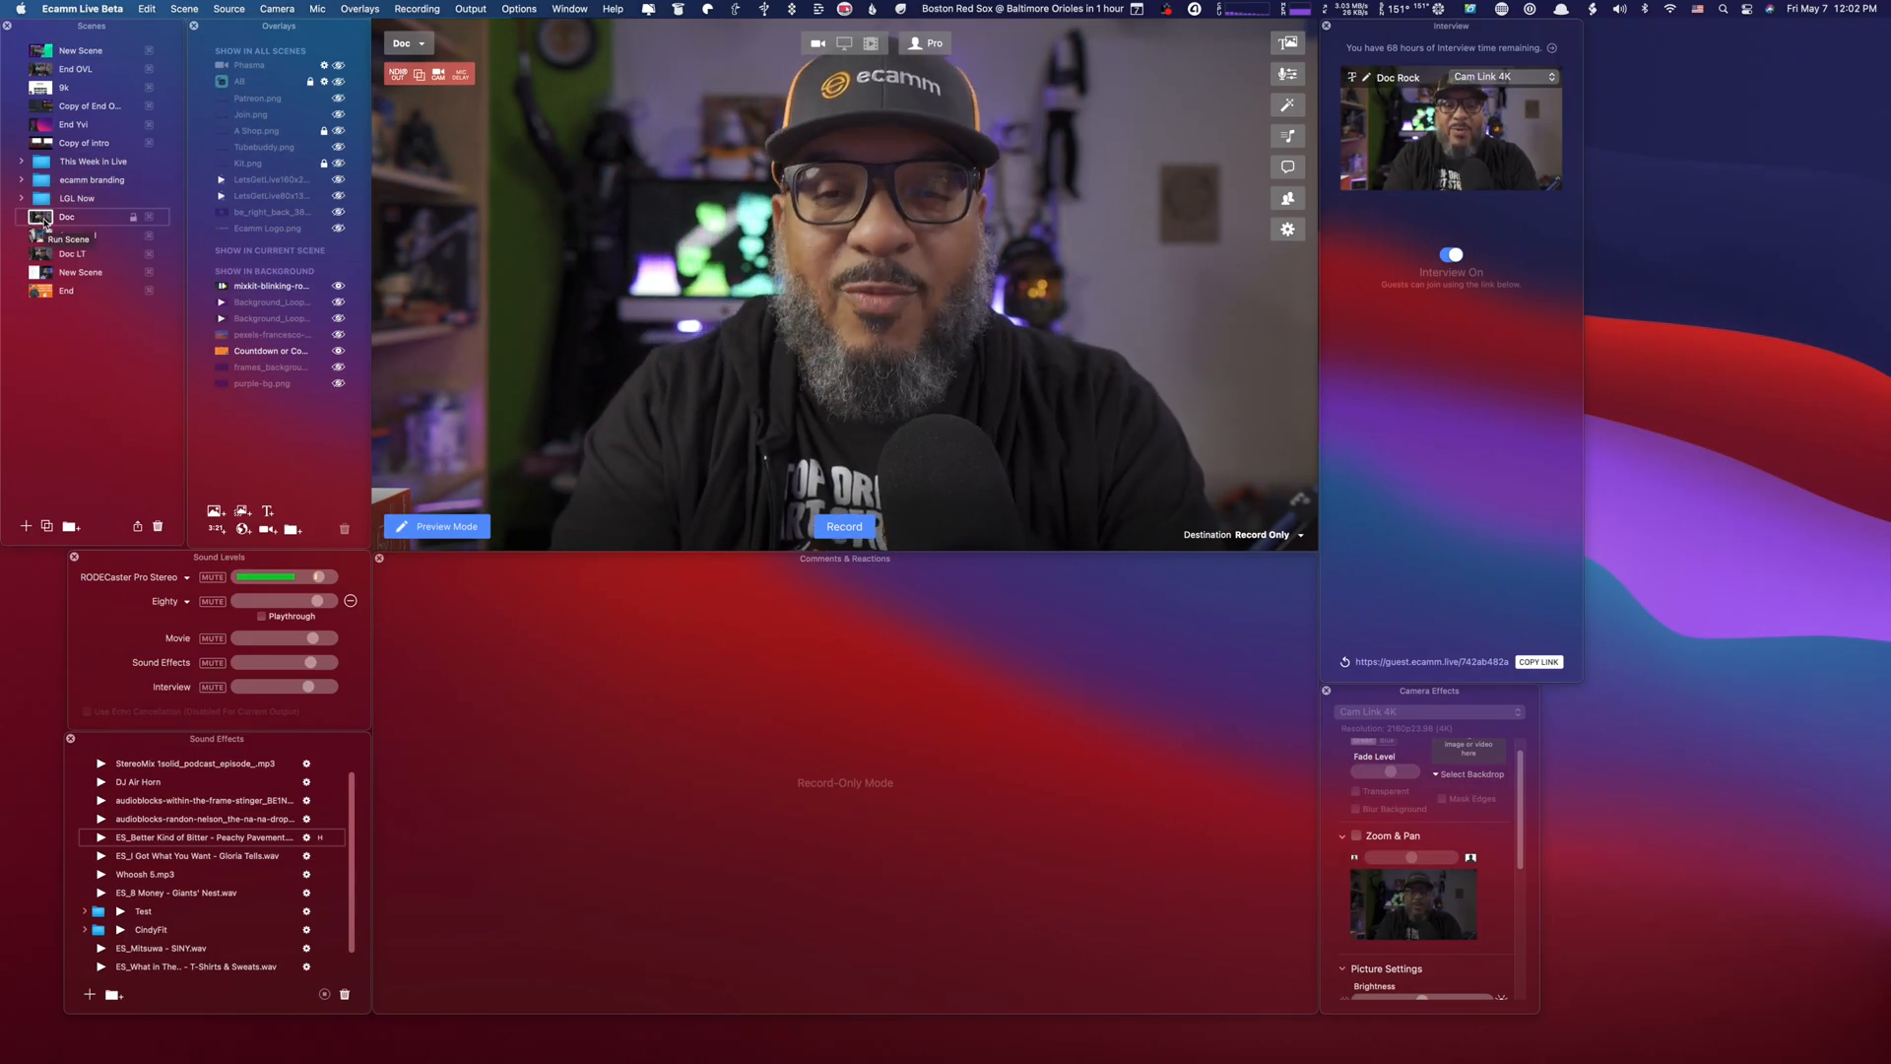
Step: Switch the live view to the Overhead scene, then to Doc LT via cmd+shift+Right
click(41, 234)
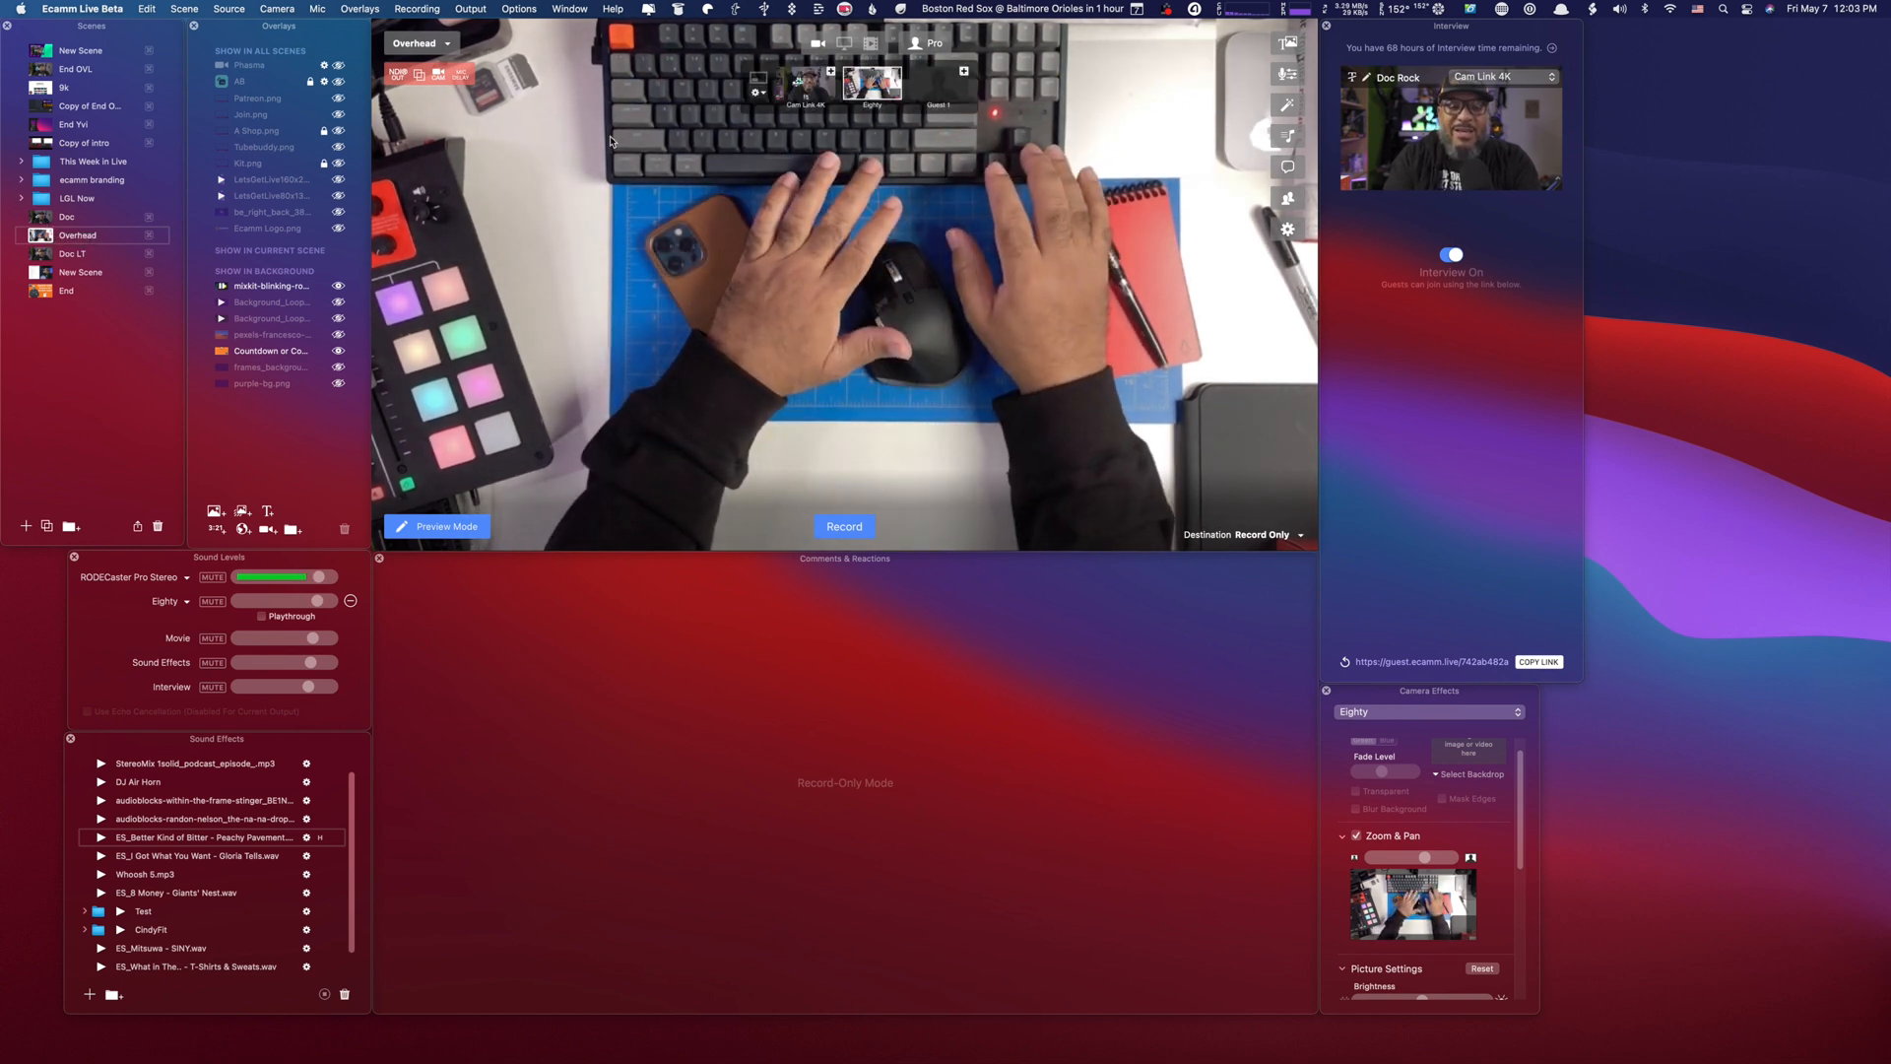
key(cmd+shift+Right)
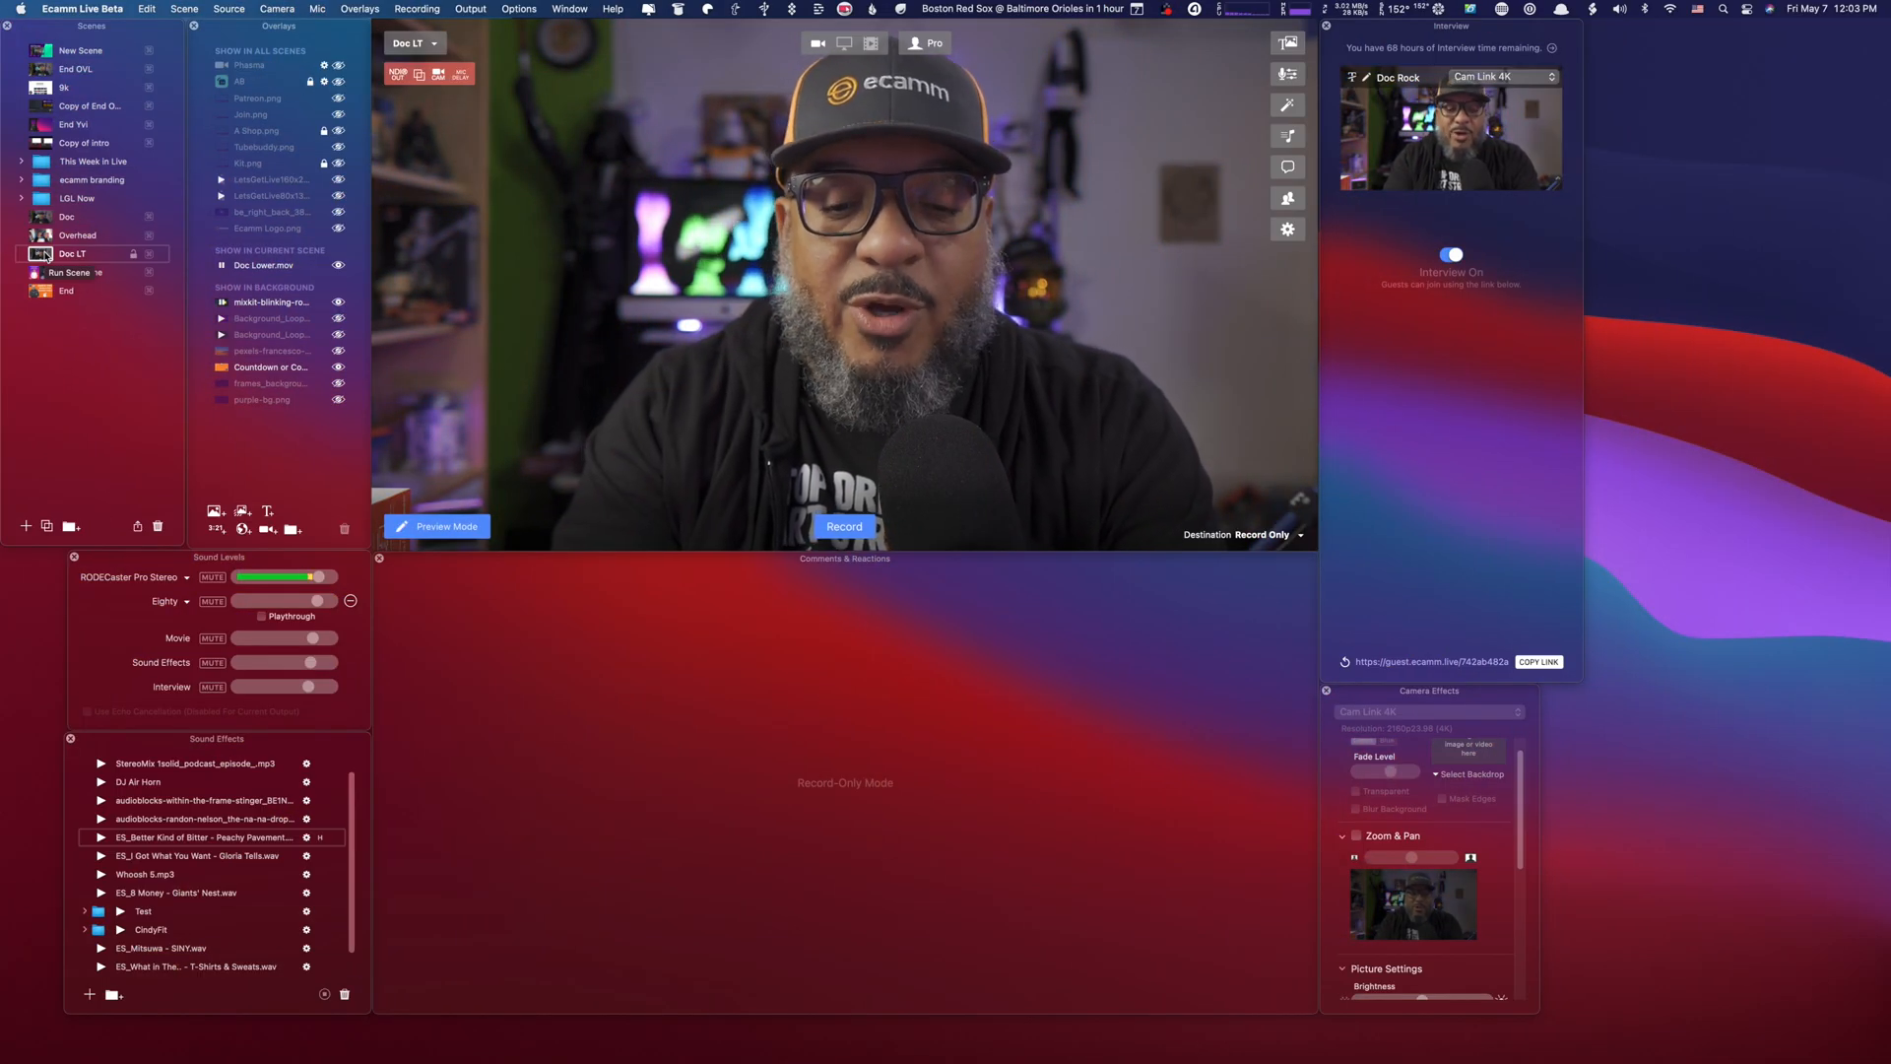
Step: Switch to New Scene with the podcast book beside the circular camera shot
click(54, 272)
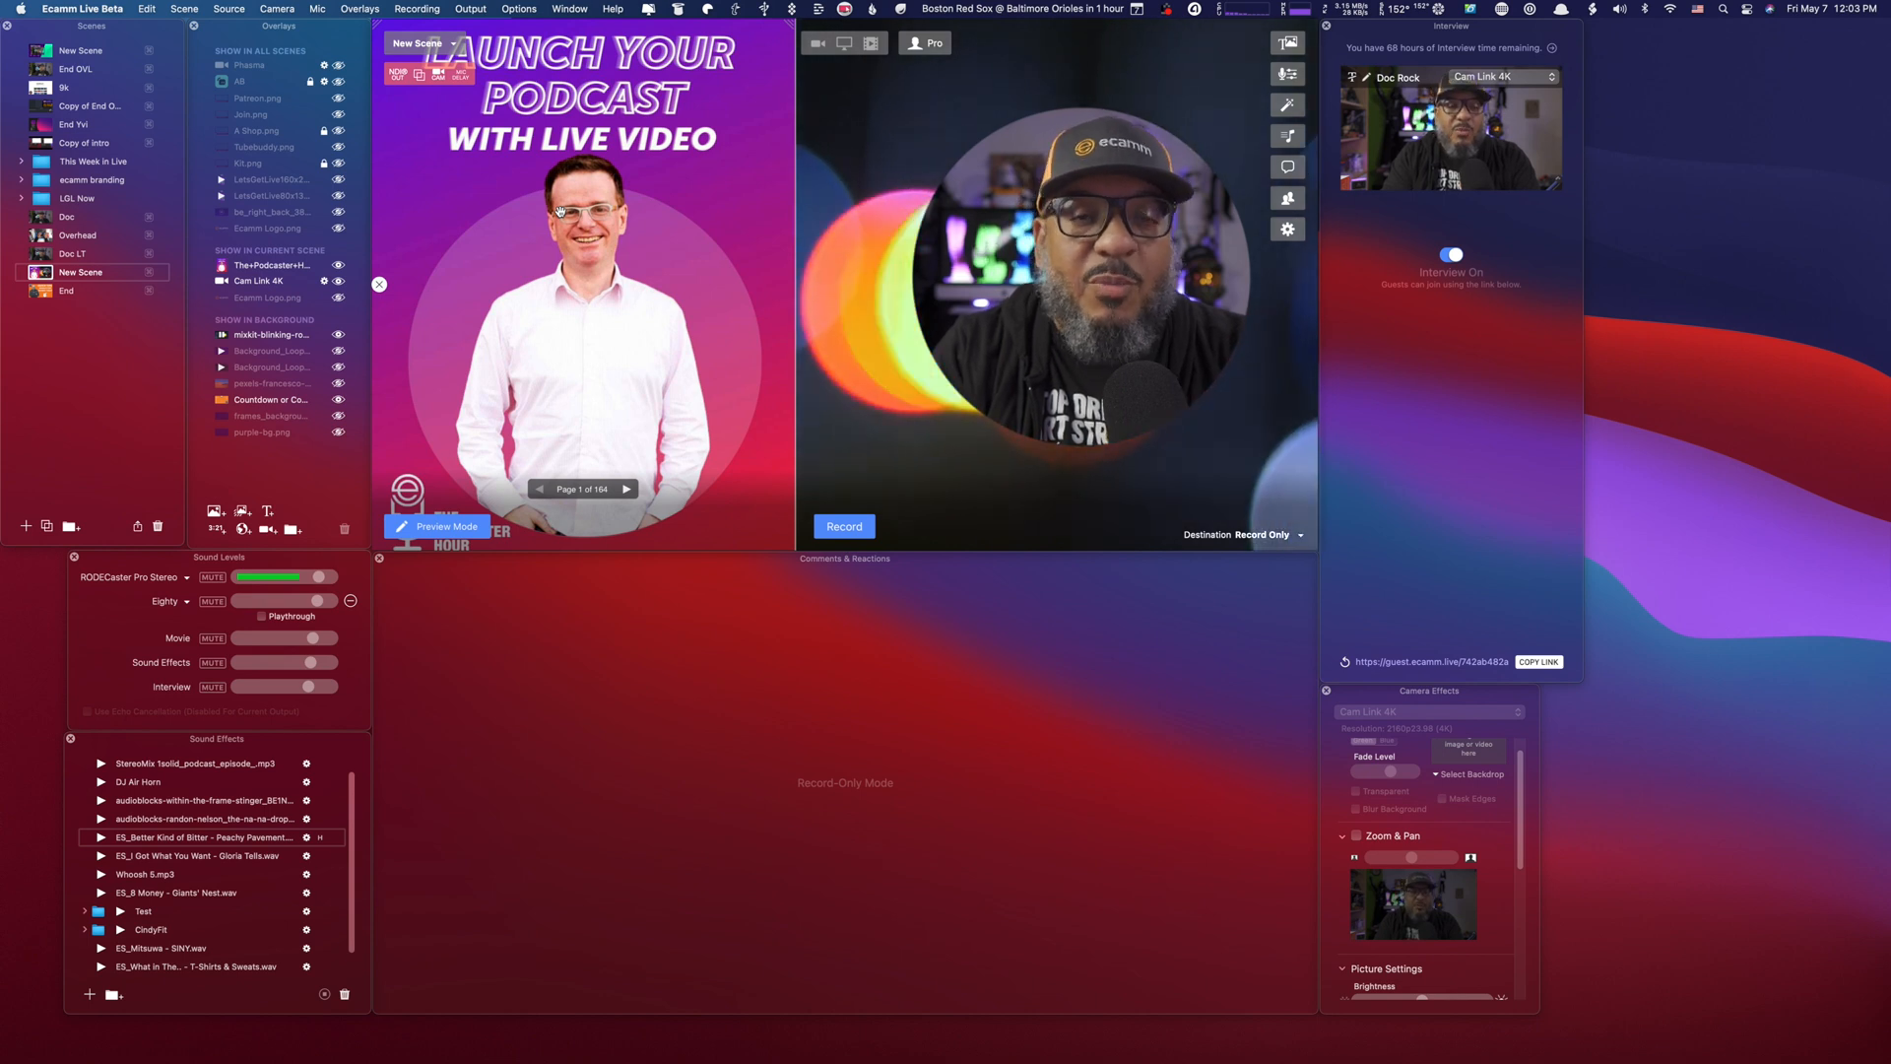
Step: Page the podcast book forward three times through its table of contents
click(628, 489)
click(627, 489)
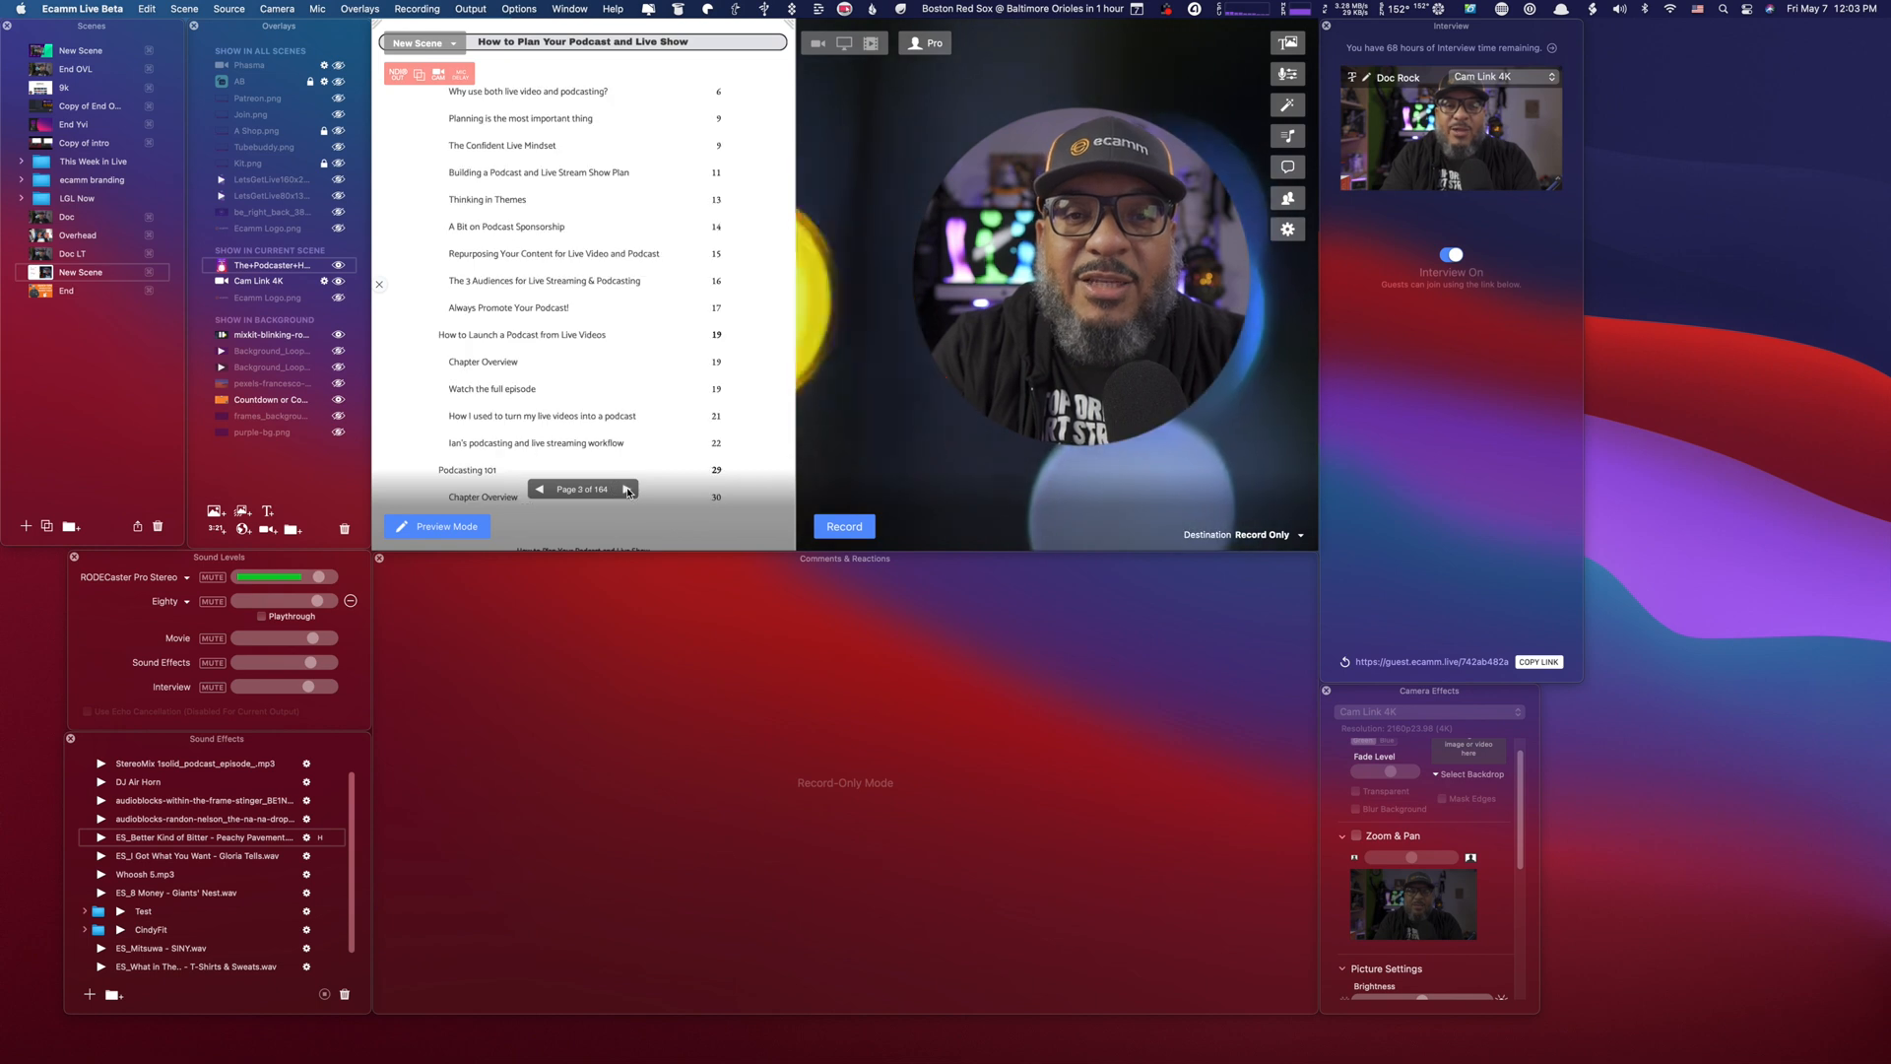
click(627, 489)
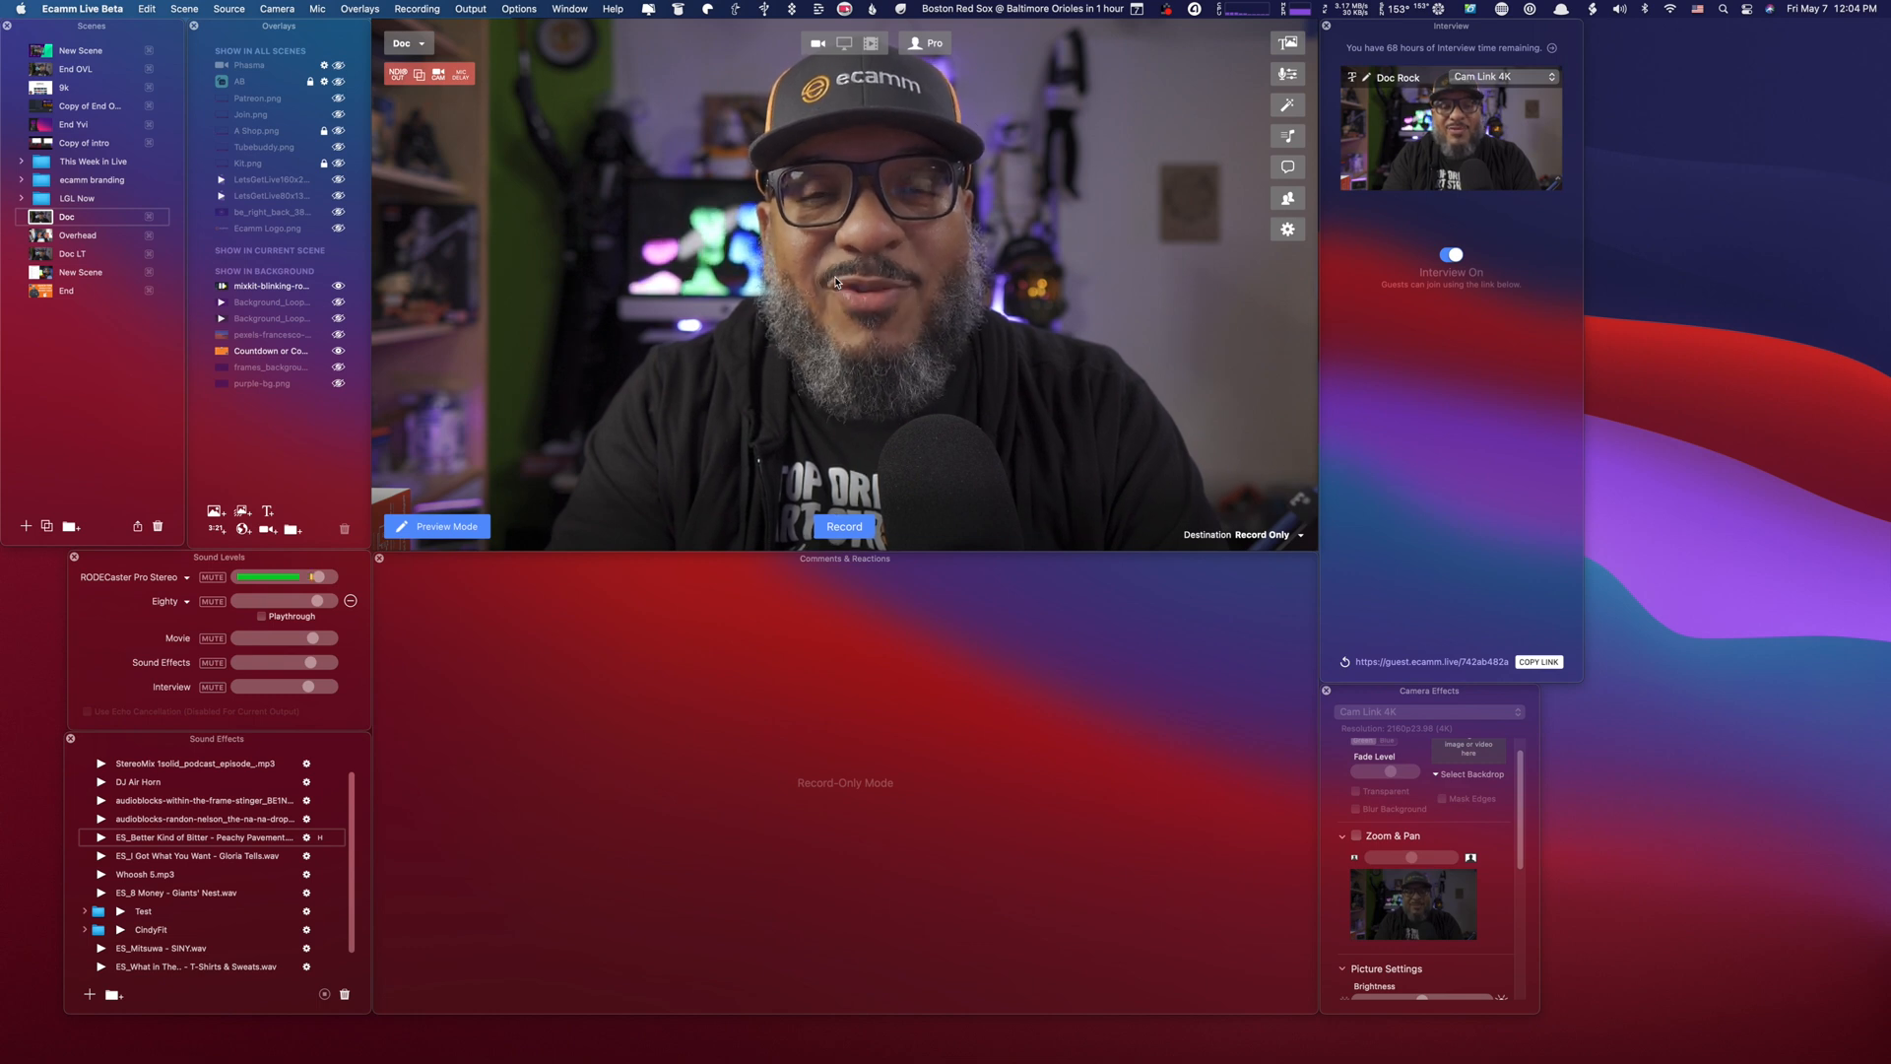
mouse_move(849, 89)
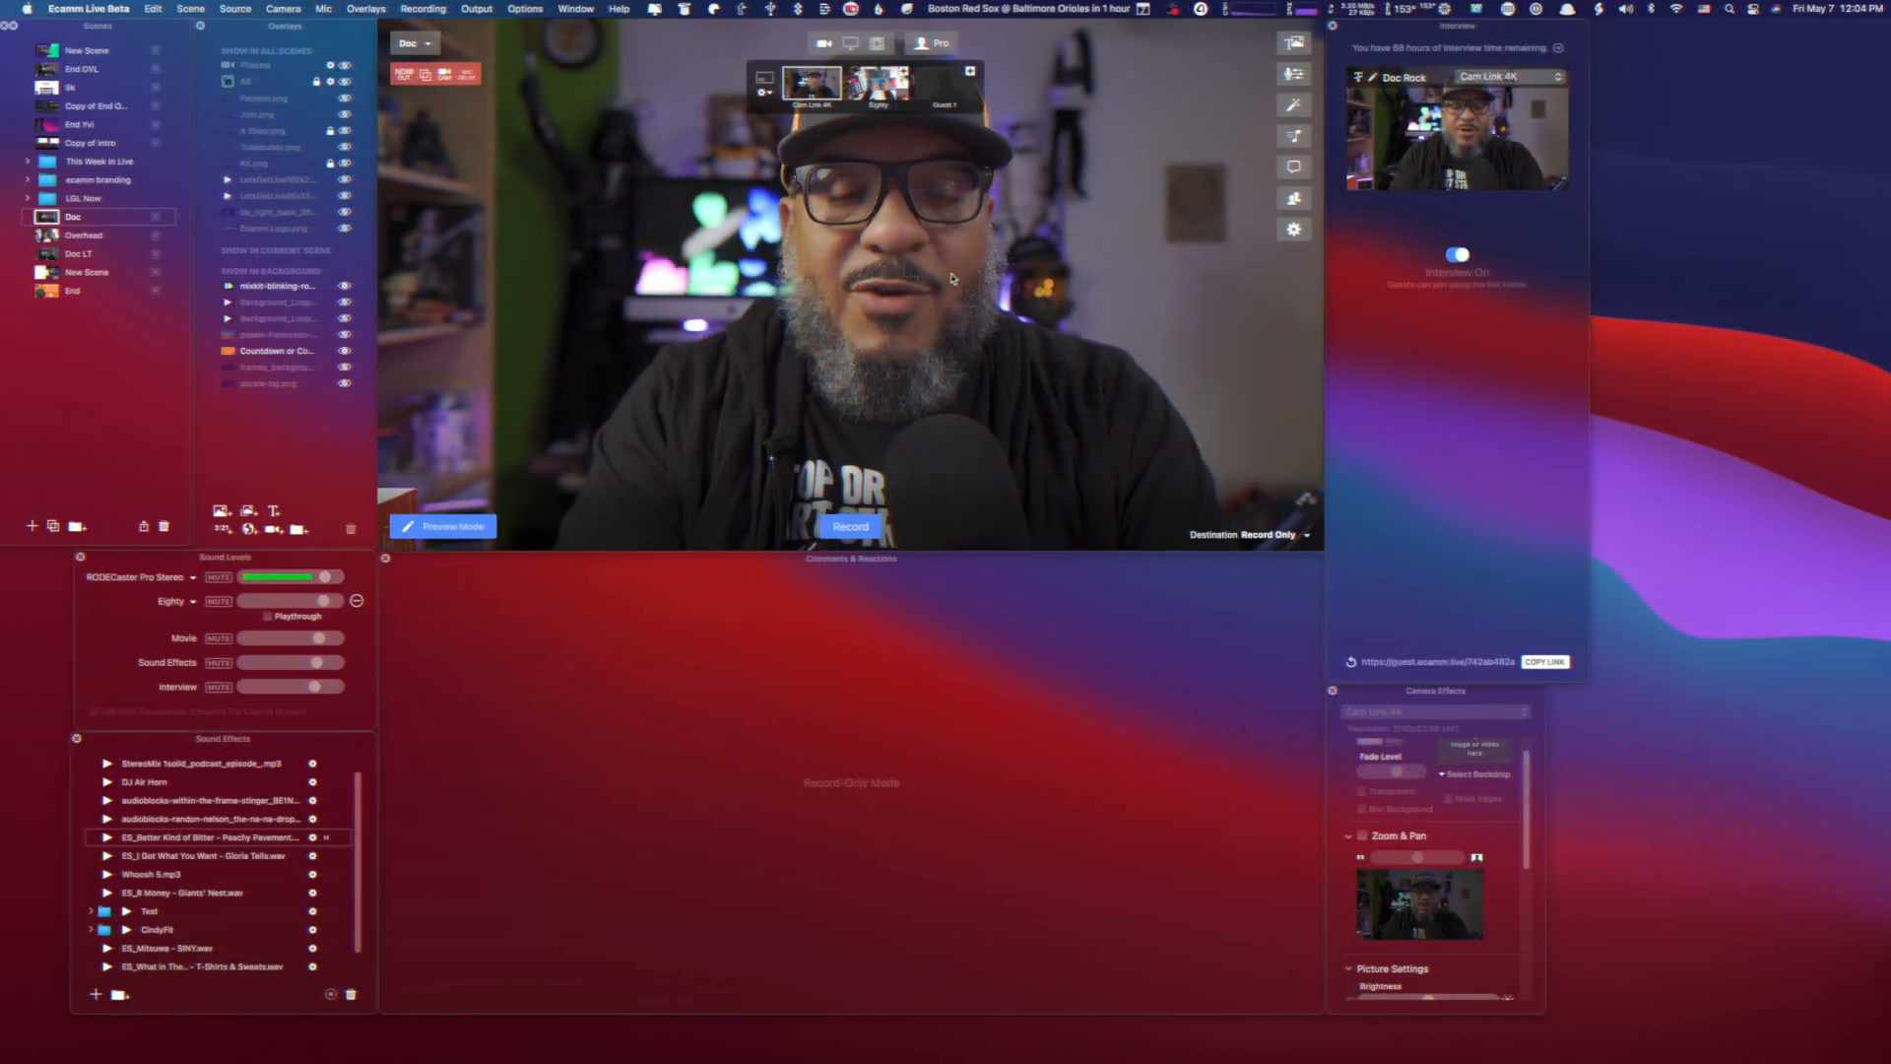
Step: Set the stream aspect to Square from Options, then bring the aspect choices back up
click(521, 10)
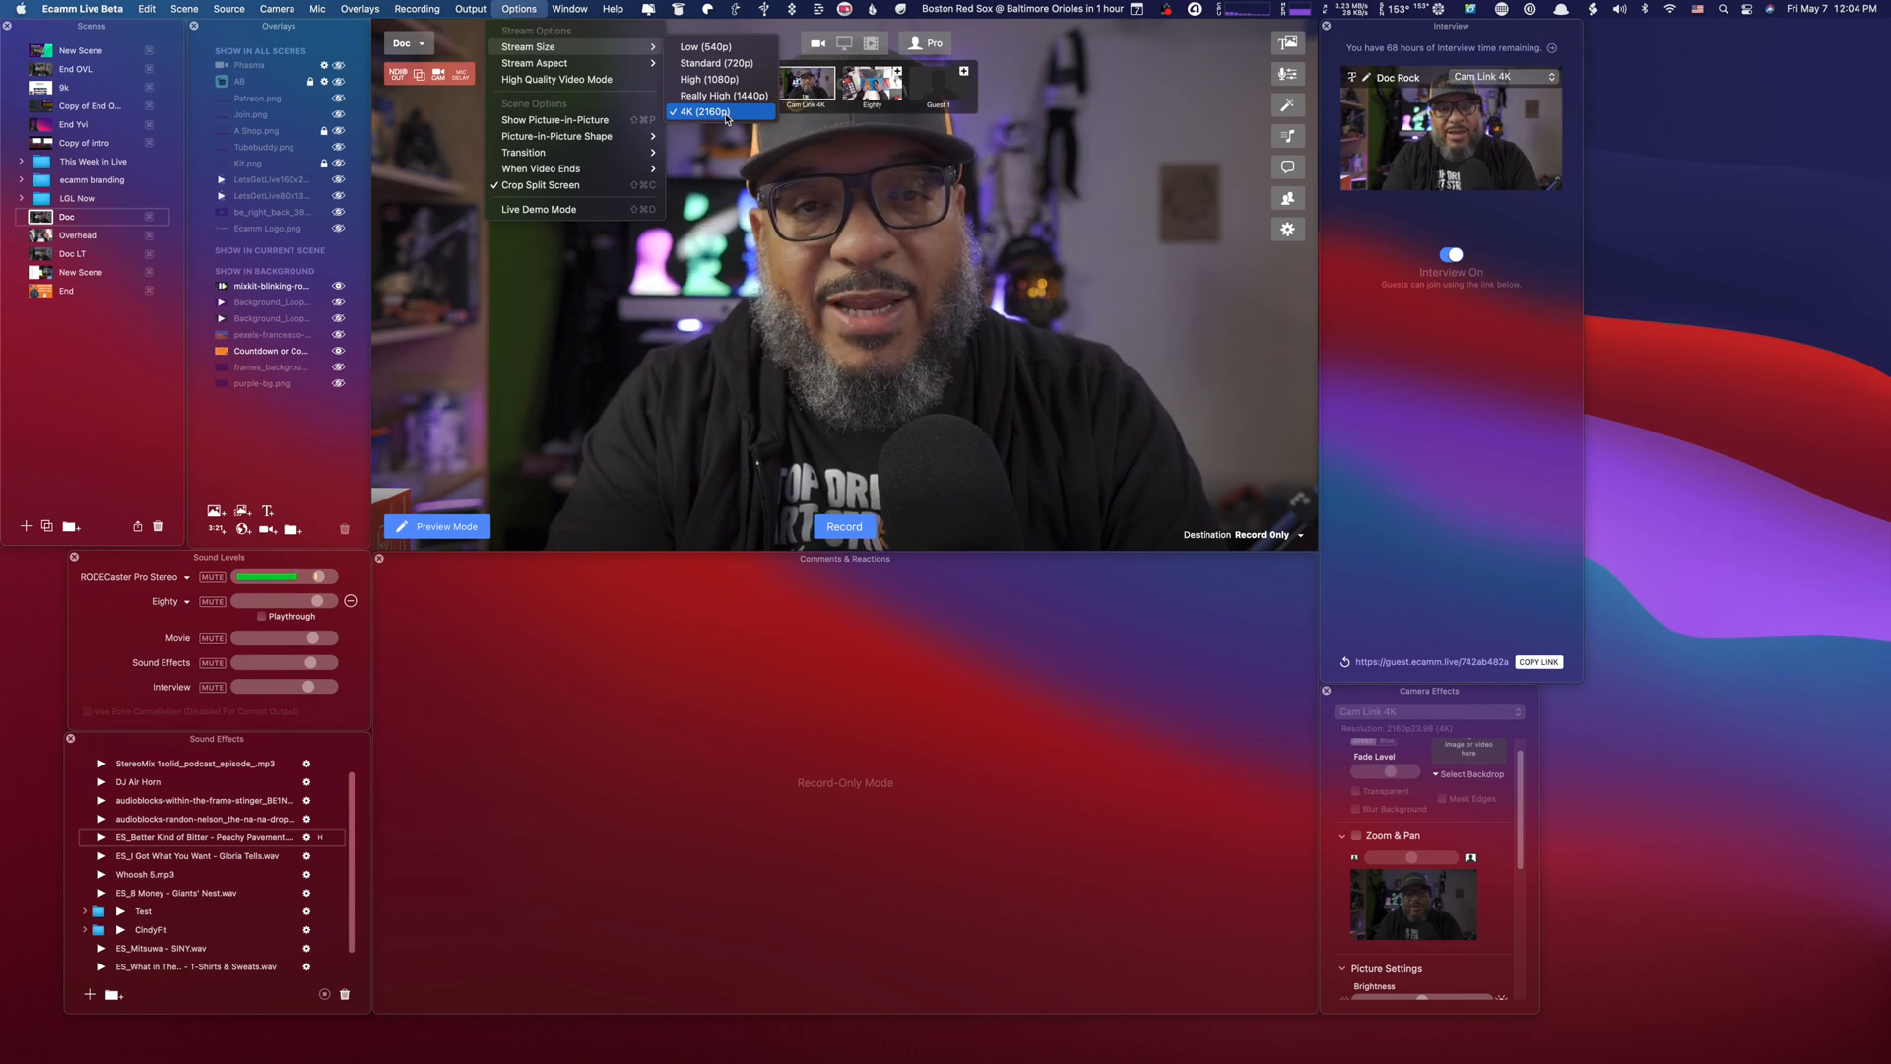
mouse_move(535, 62)
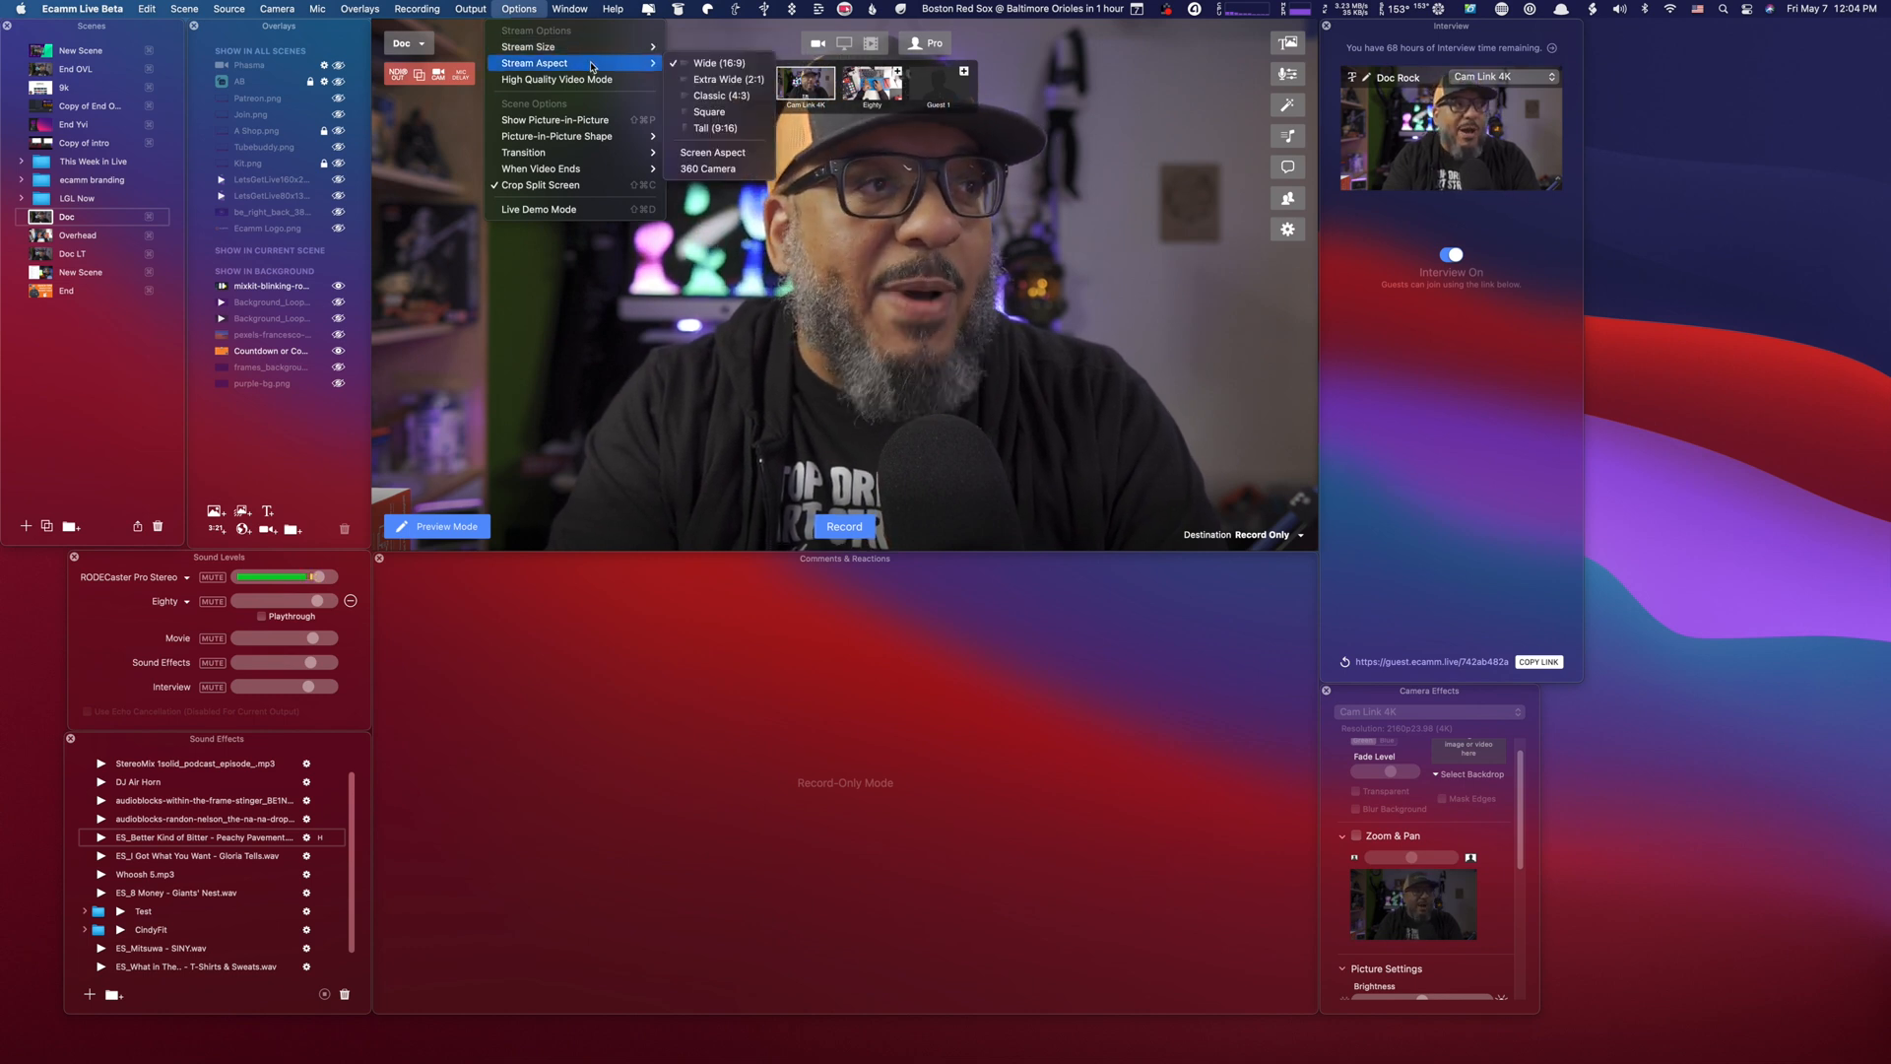
click(716, 113)
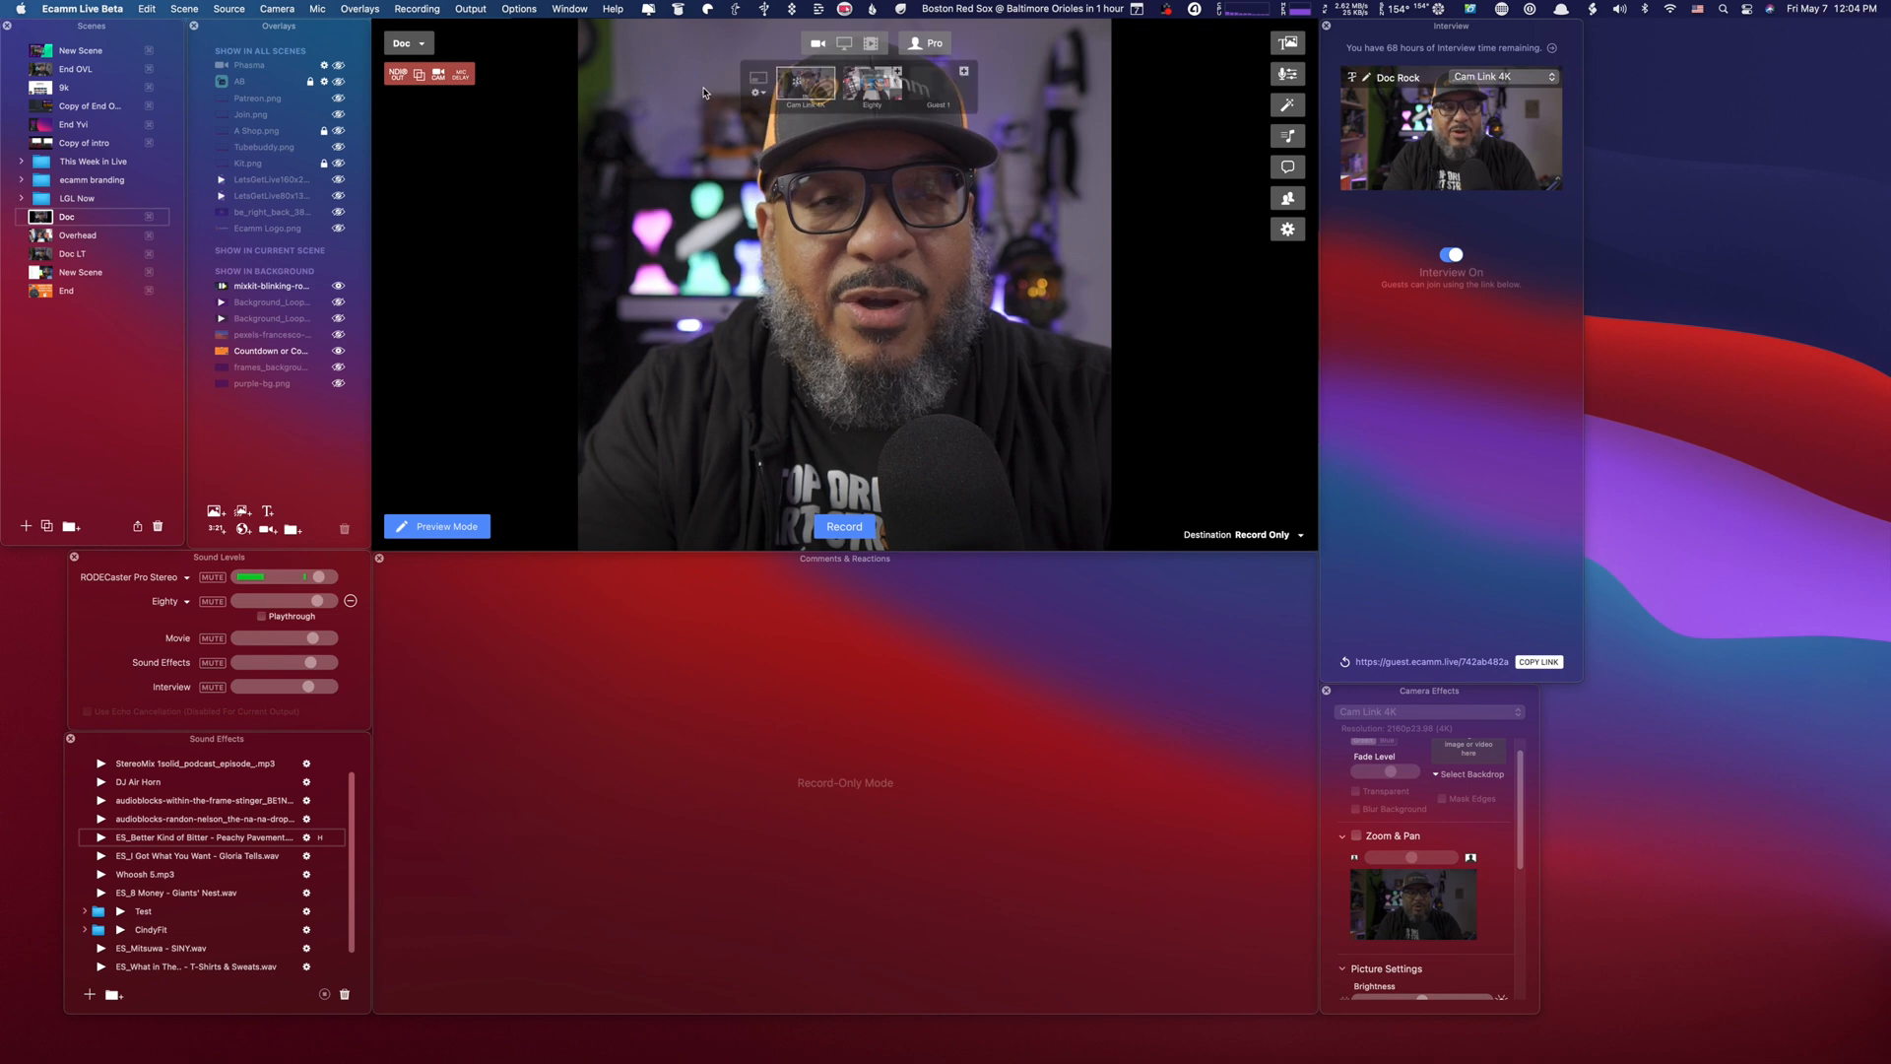
click(518, 9)
mouse_move(536, 64)
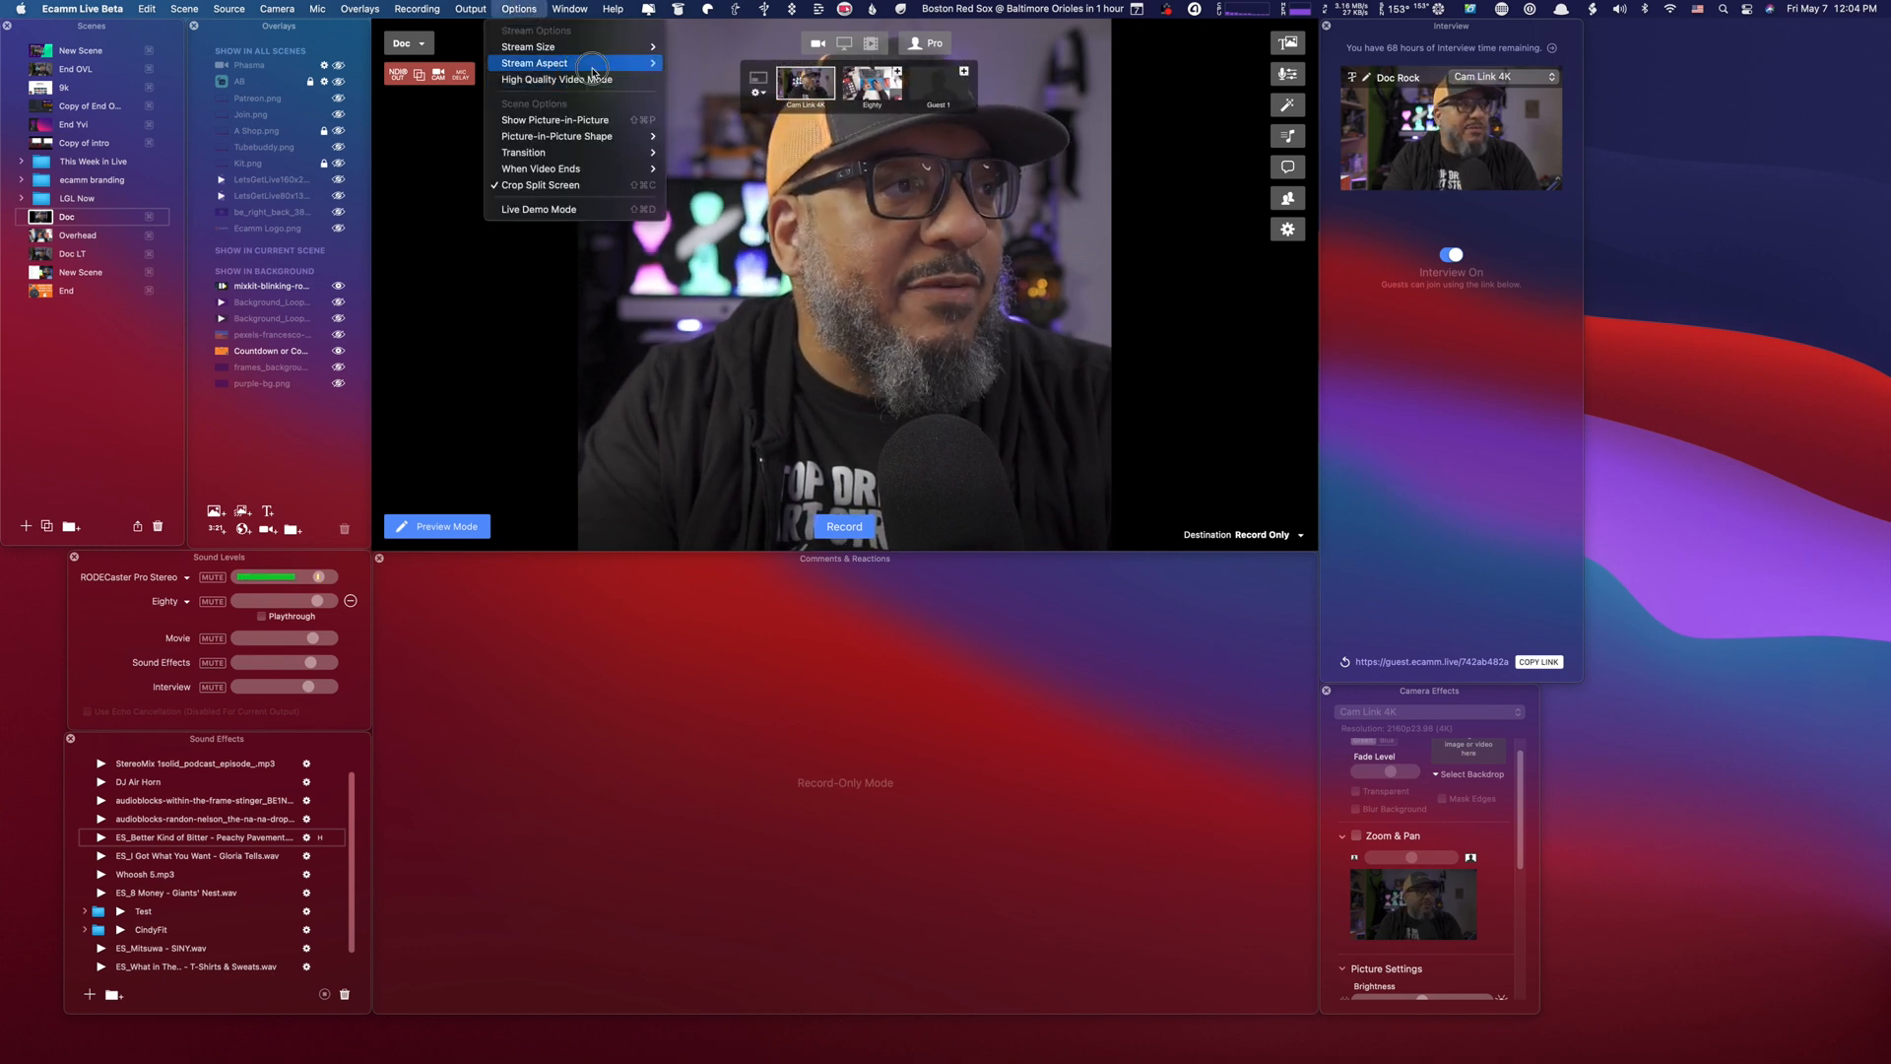
Step: Set the stream aspect to Tall (9:16)
click(748, 127)
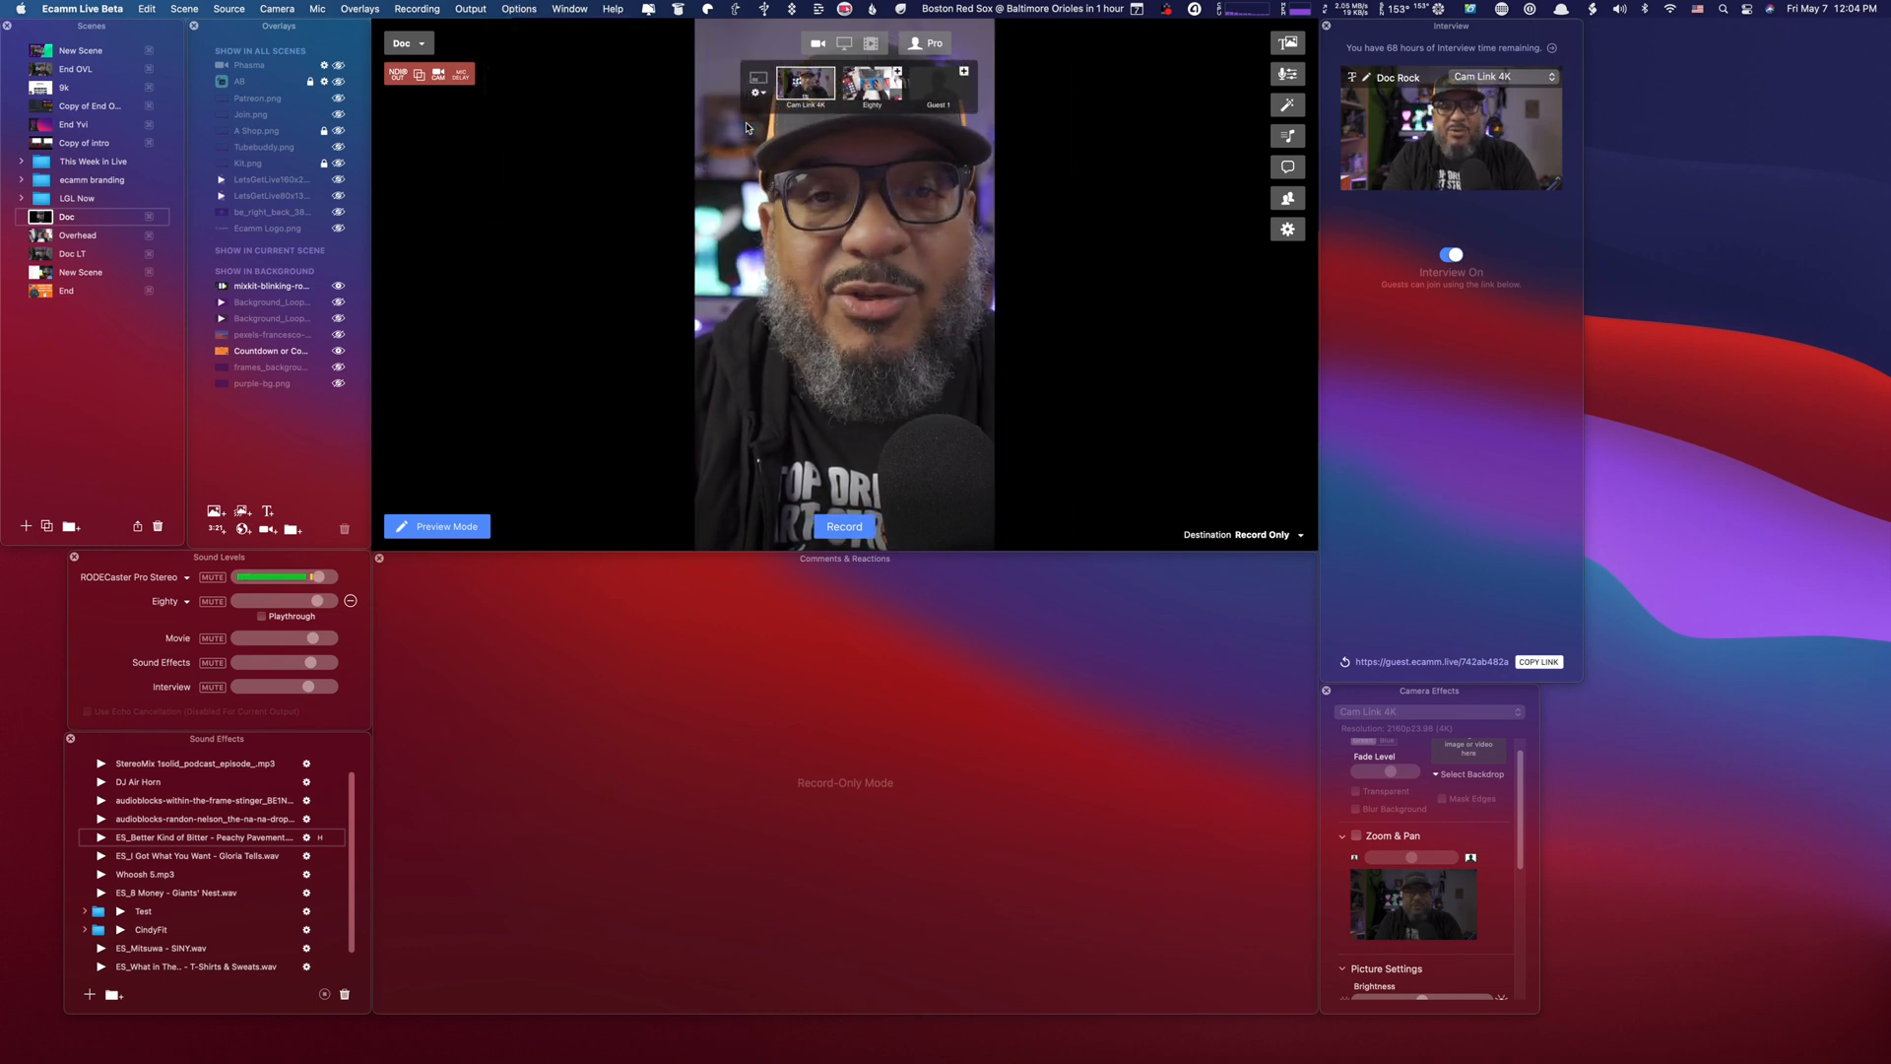